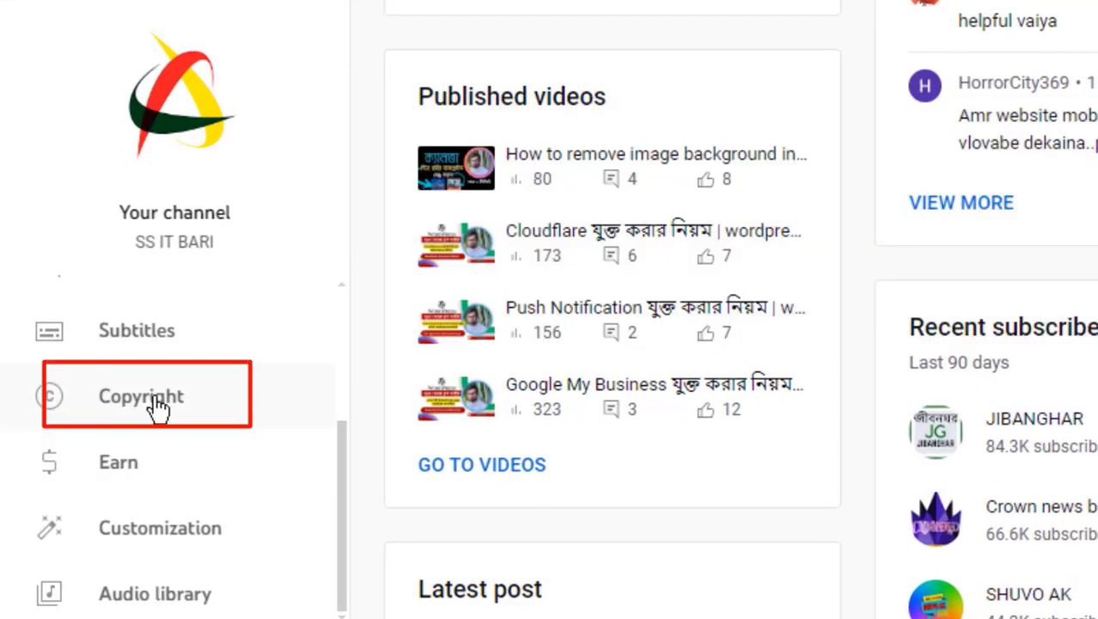
# Open Channel copyright on the Matches tab and scroll through the 8 matching videos.
pyautogui.click(137, 404)
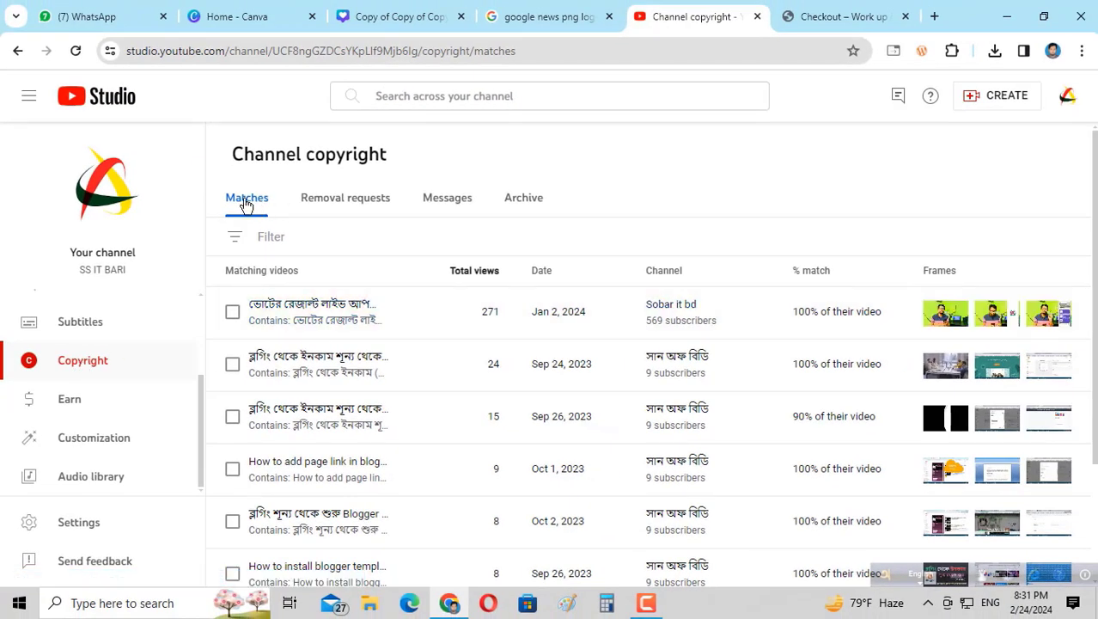
pyautogui.scroll(-2, 606, 398)
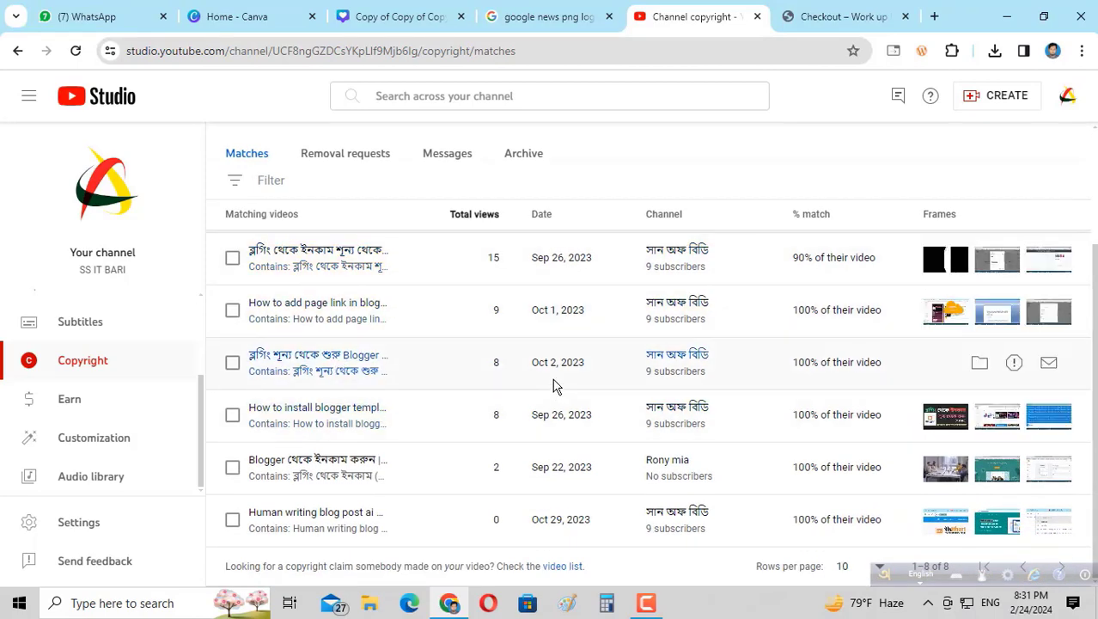
pyautogui.scroll(2, 656, 306)
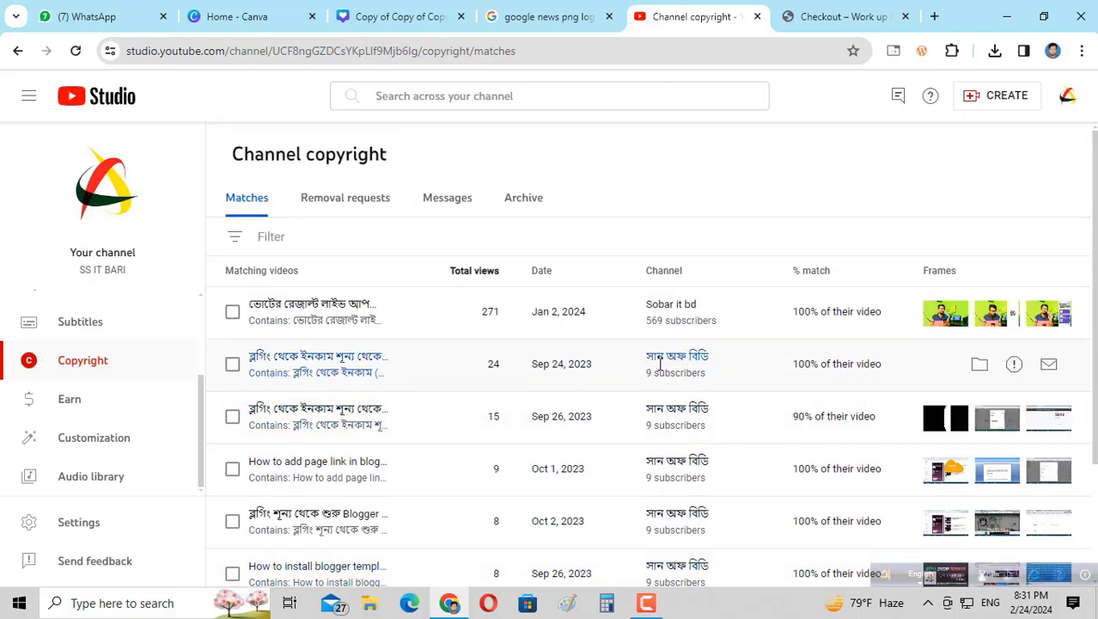
pyautogui.scroll(-2, 473, 416)
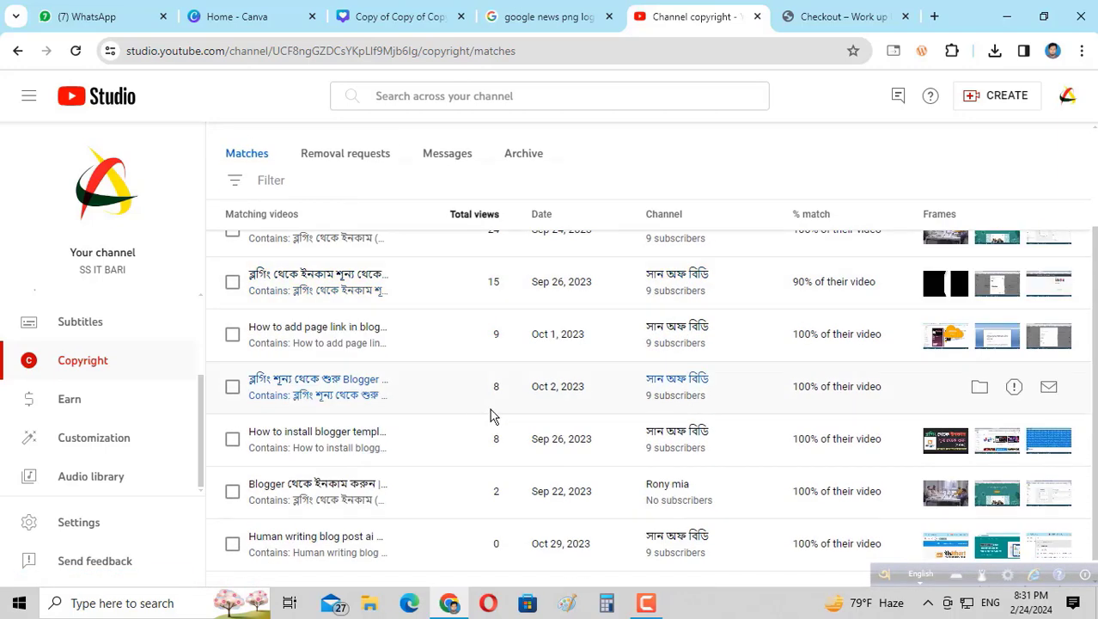
pyautogui.scroll(-1, 698, 299)
pyautogui.scroll(2, 363, 356)
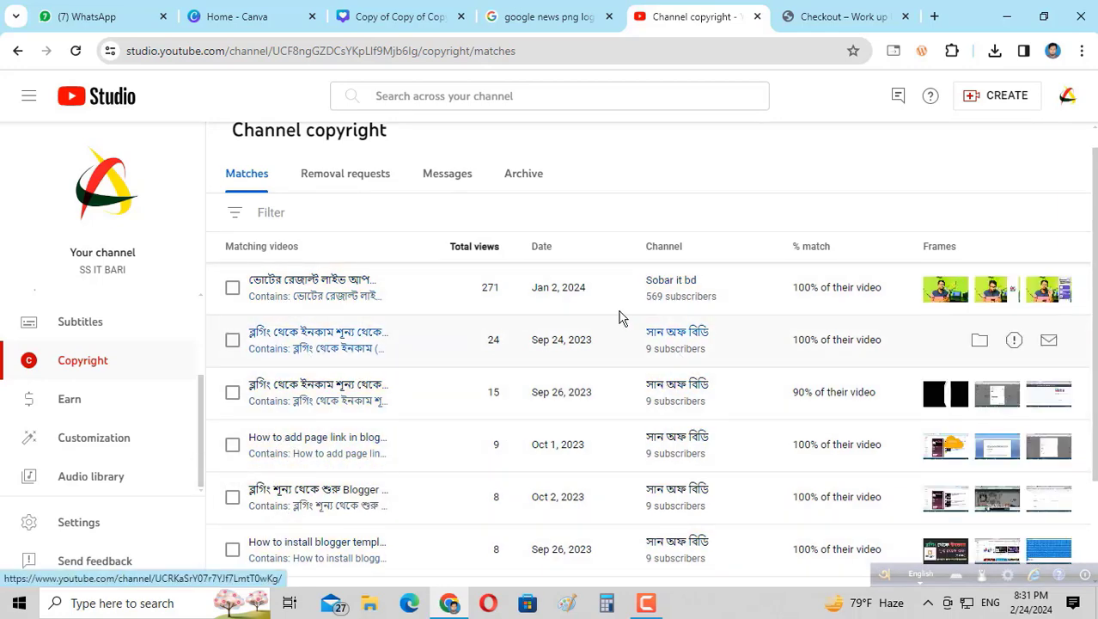
pyautogui.scroll(1, 618, 323)
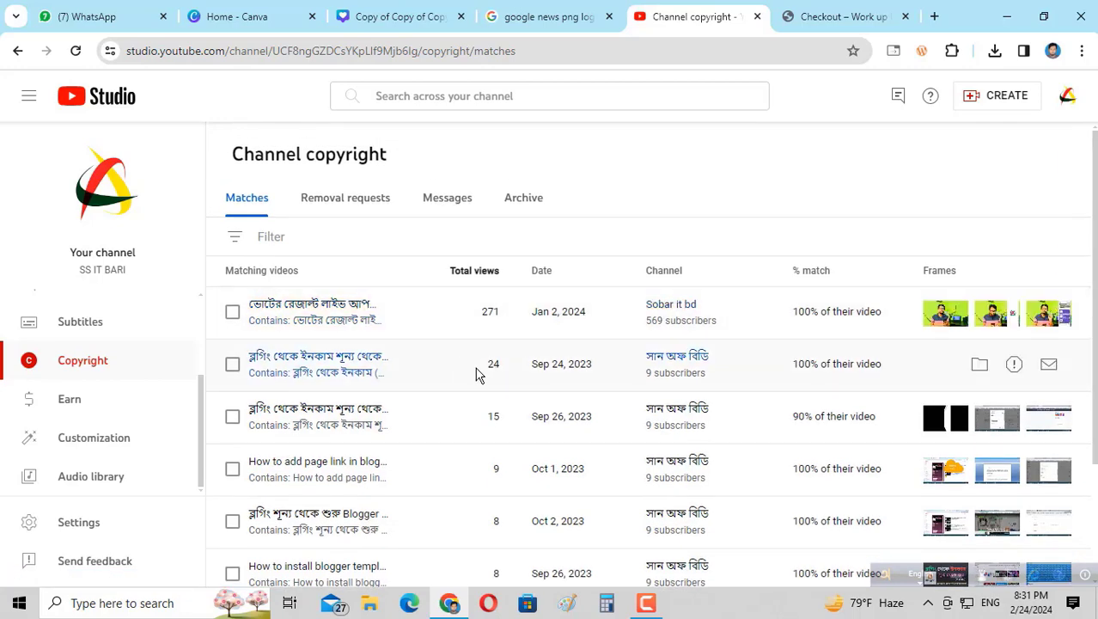
# Highlight the second match's view count and its 100% of their video figure.
pyautogui.moveTo(476, 375); pyautogui.dragTo(513, 369)
pyautogui.moveTo(794, 364); pyautogui.dragTo(891, 372)
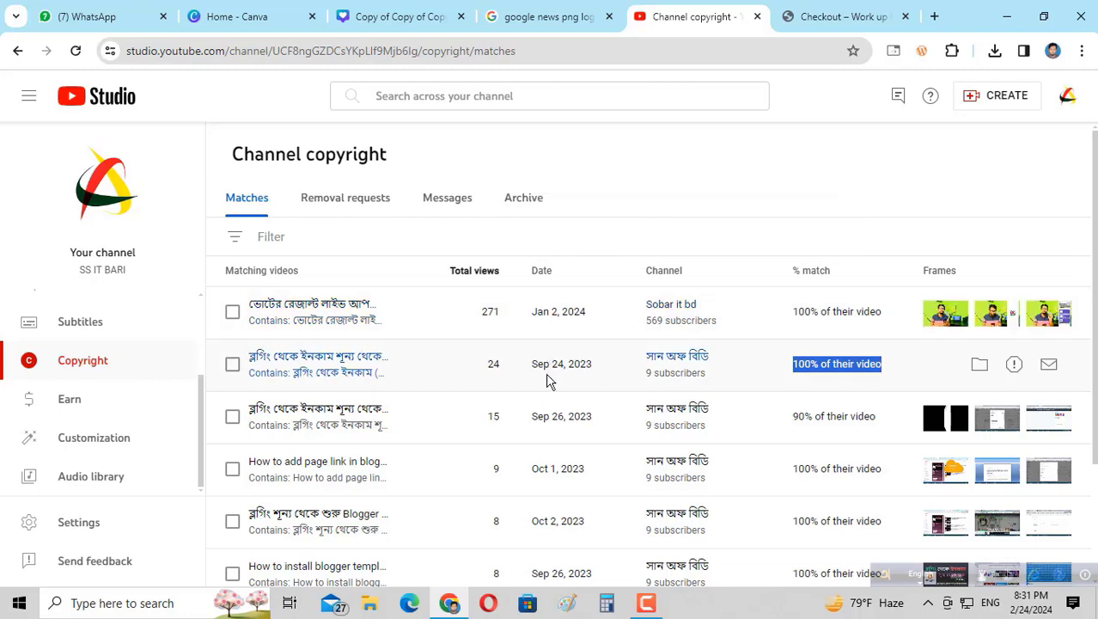
pyautogui.scroll(-2, 550, 381)
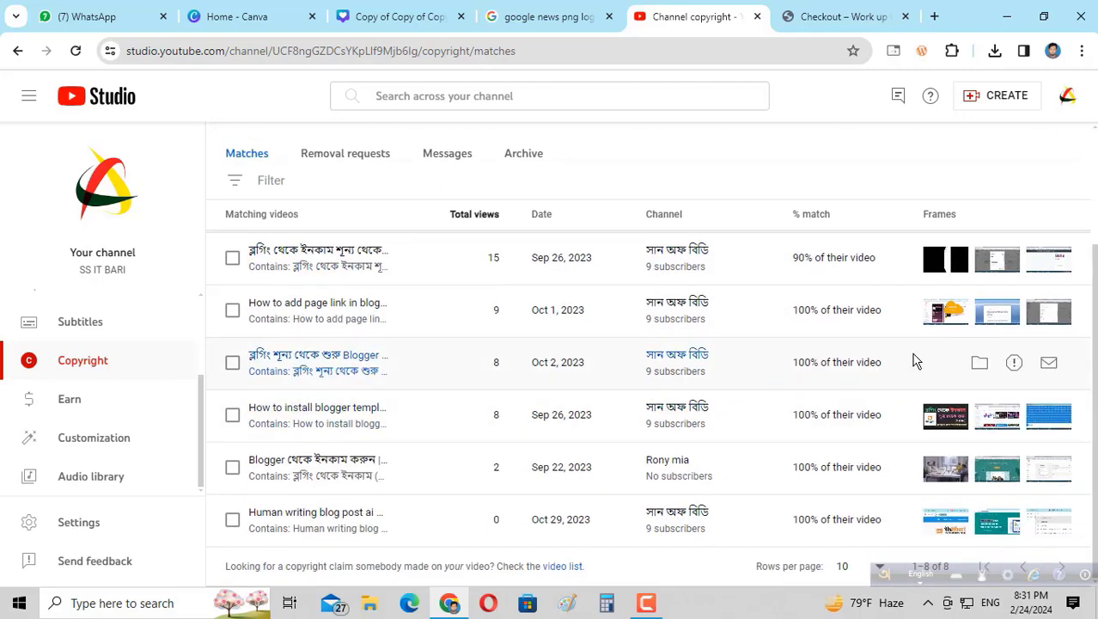
pyautogui.scroll(2, 650, 397)
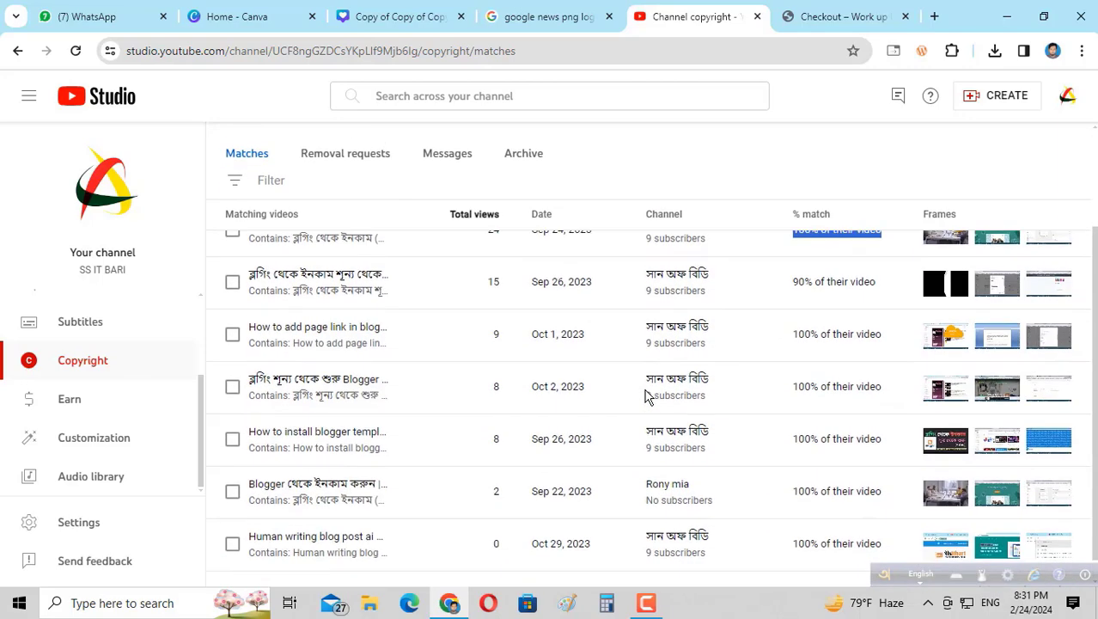
pyautogui.tripleClick(644, 386)
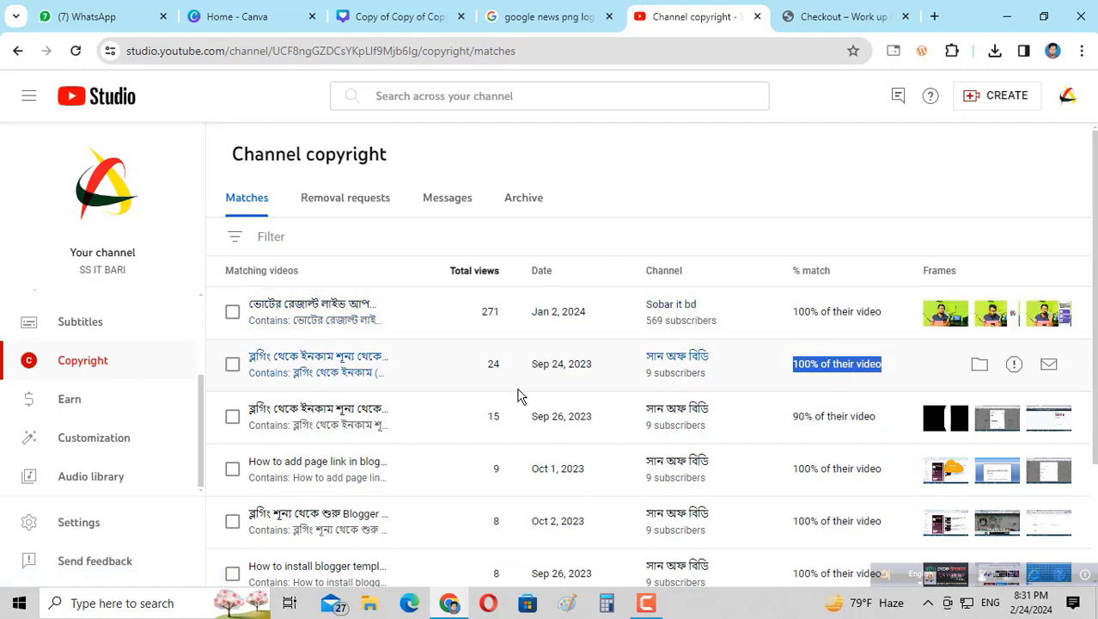
# Glance at the Removal requests and Messages tabs, then return to Matches.
pyautogui.click(351, 206)
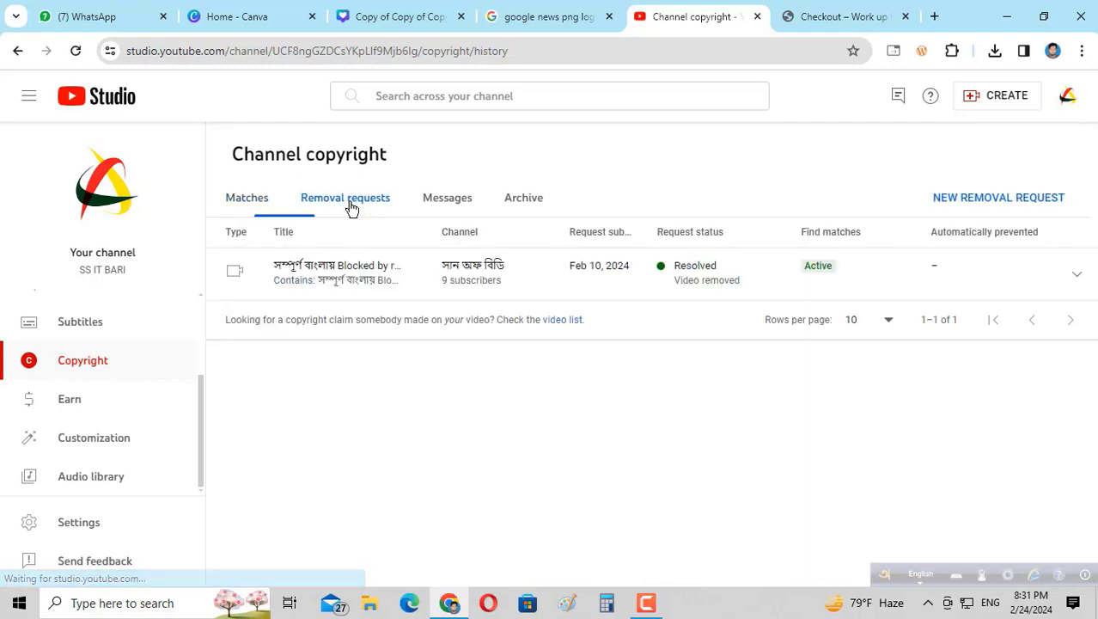
pyautogui.click(462, 200)
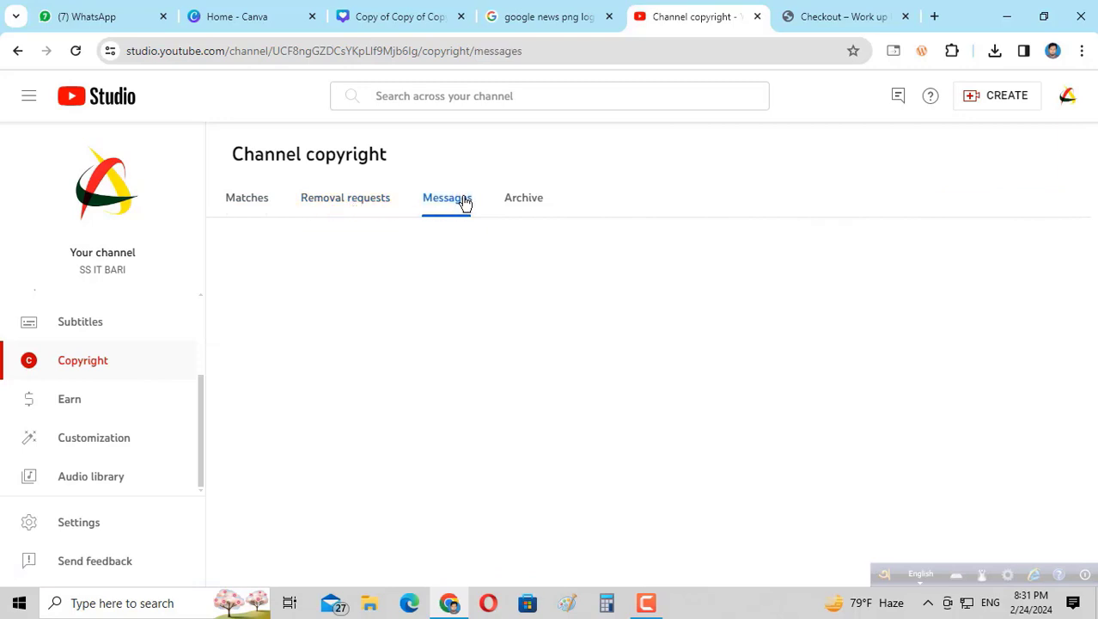
pyautogui.click(360, 206)
pyautogui.click(237, 206)
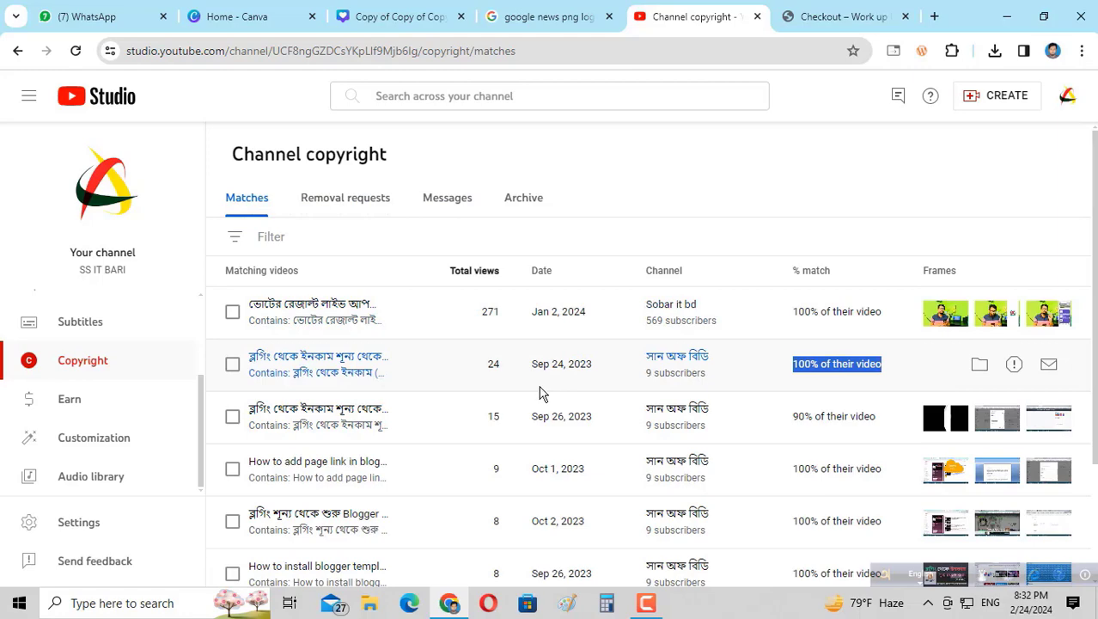
# Tick the Oct 29, 2023 'Human writing blog post ai' match in the list.
pyautogui.scroll(-2, 386, 380)
pyautogui.scroll(2, 380, 380)
pyautogui.scroll(-2, 398, 371)
pyautogui.scroll(2, 398, 372)
pyautogui.scroll(-2, 398, 371)
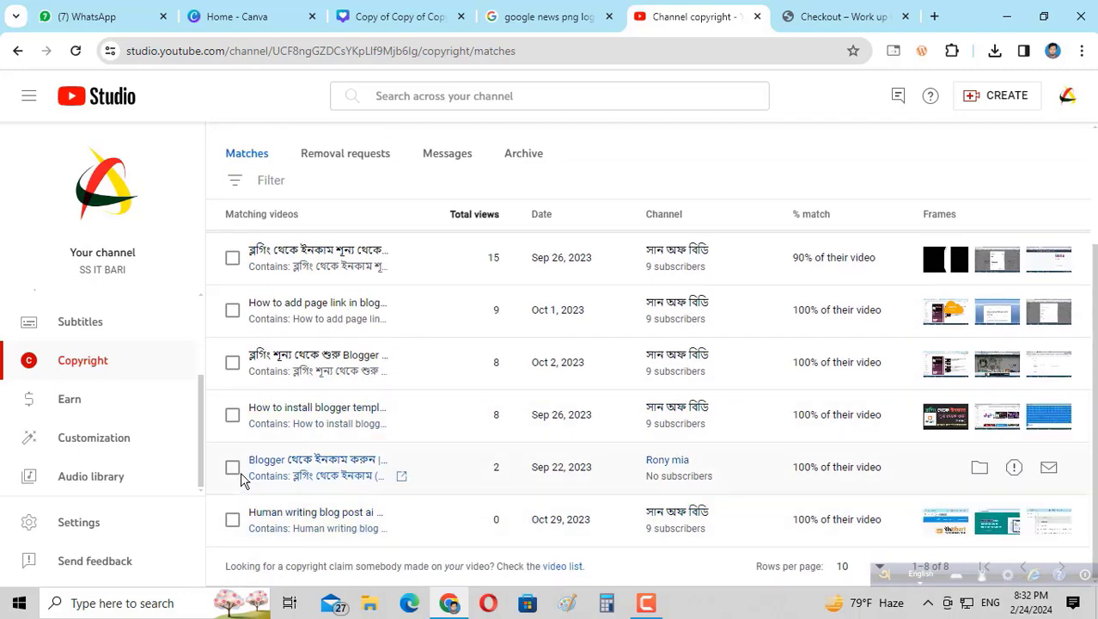
pyautogui.click(232, 520)
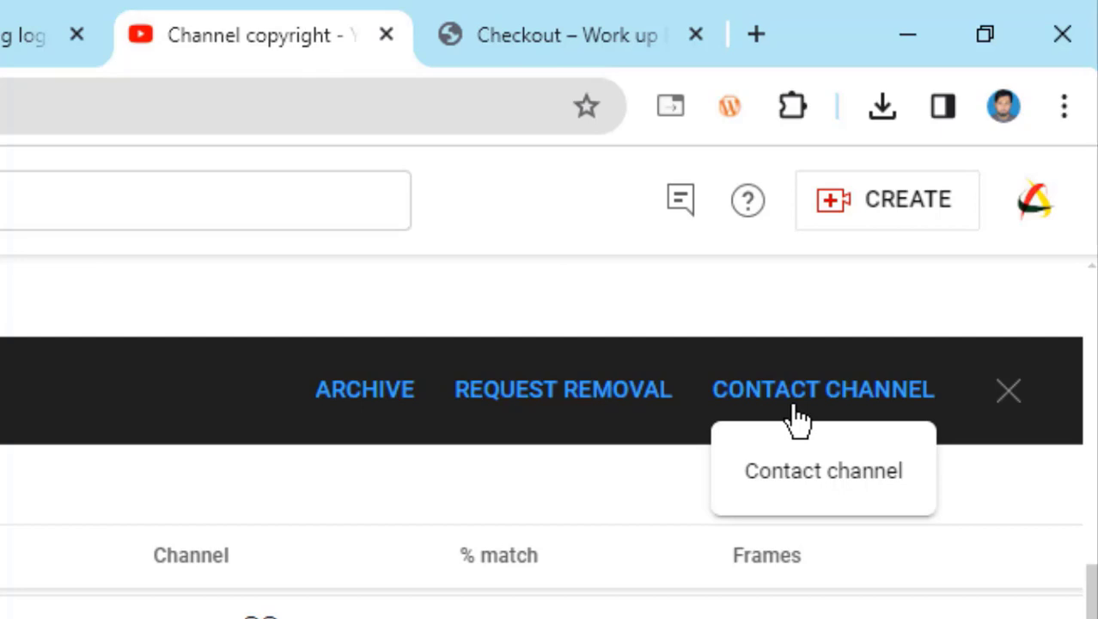
# Start a removal request for the selected match and check the prefilled copyright owner name.
pyautogui.click(564, 395)
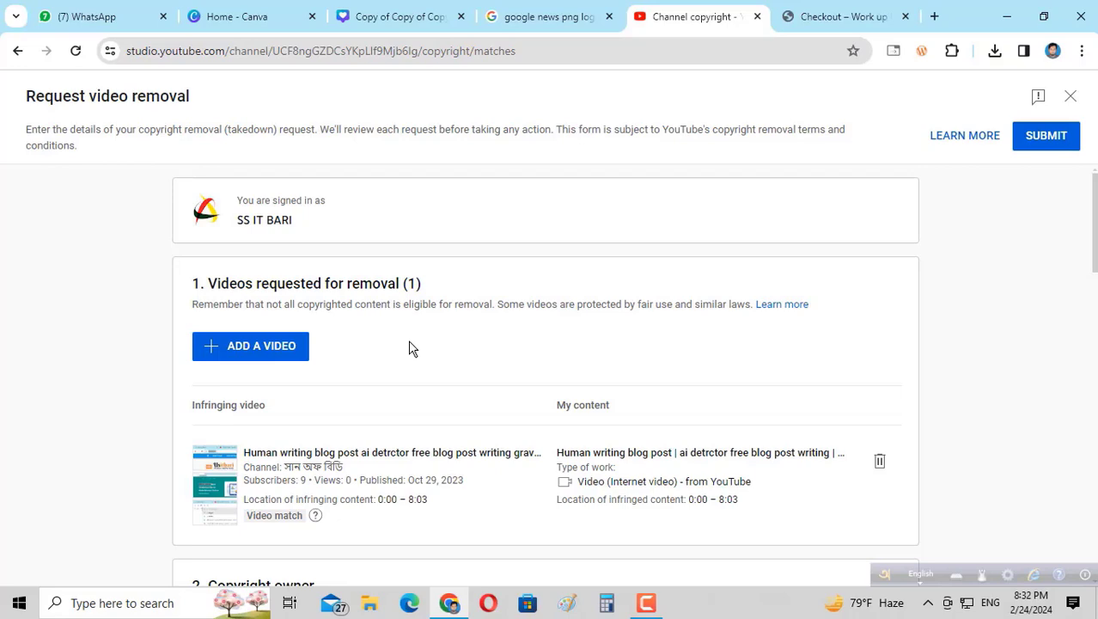
pyautogui.scroll(-2, 409, 347)
pyautogui.scroll(2, 410, 342)
pyautogui.scroll(-3, 411, 342)
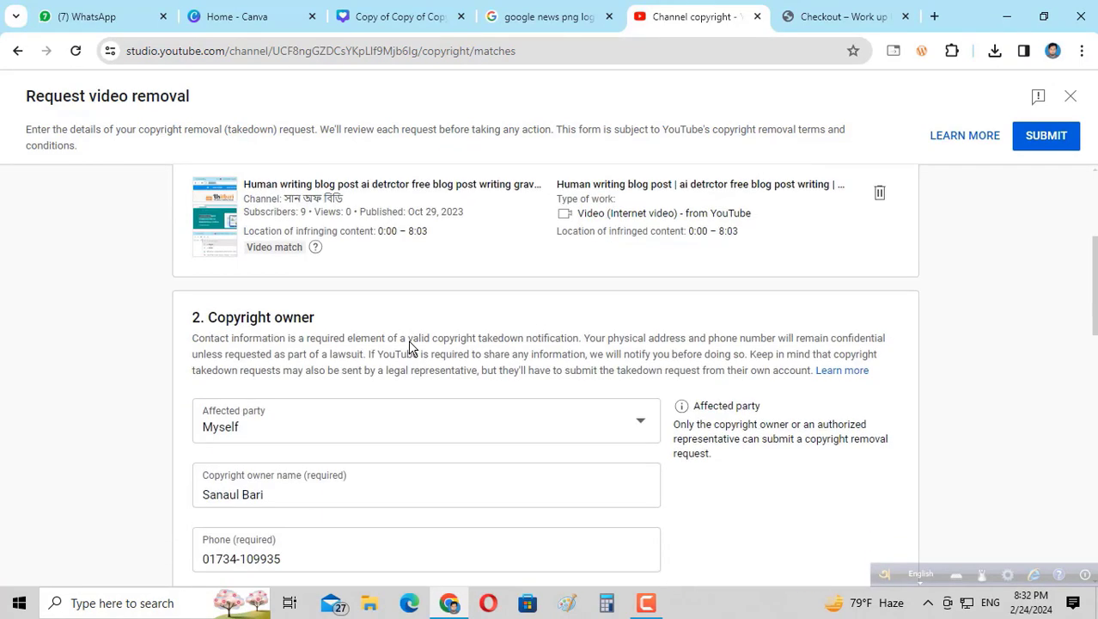
pyautogui.scroll(-2, 409, 343)
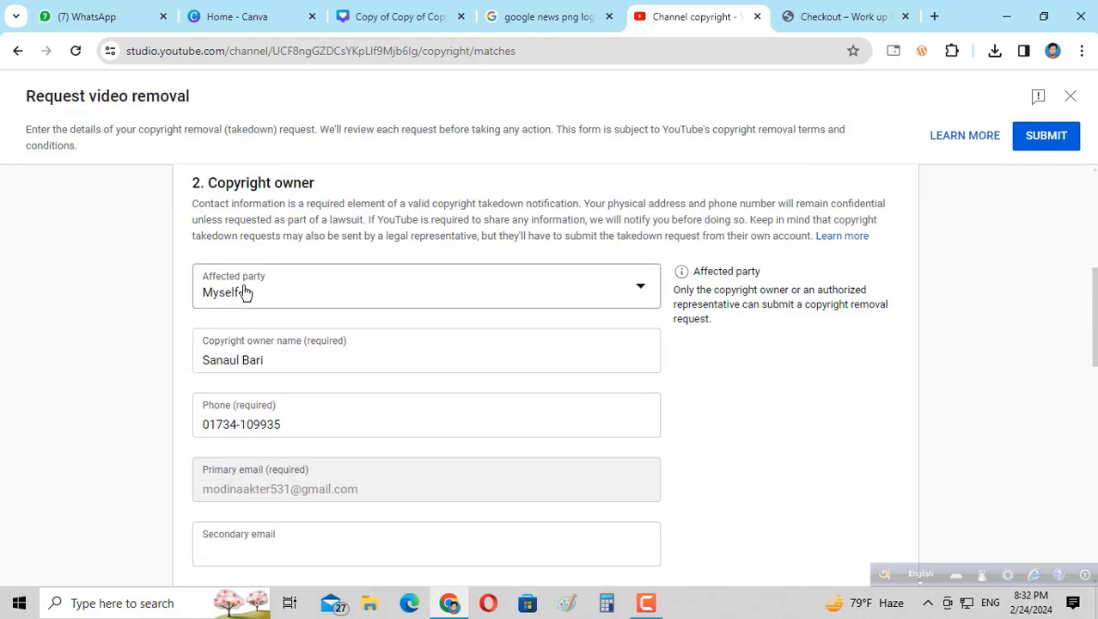
pyautogui.scroll(-2, 272, 294)
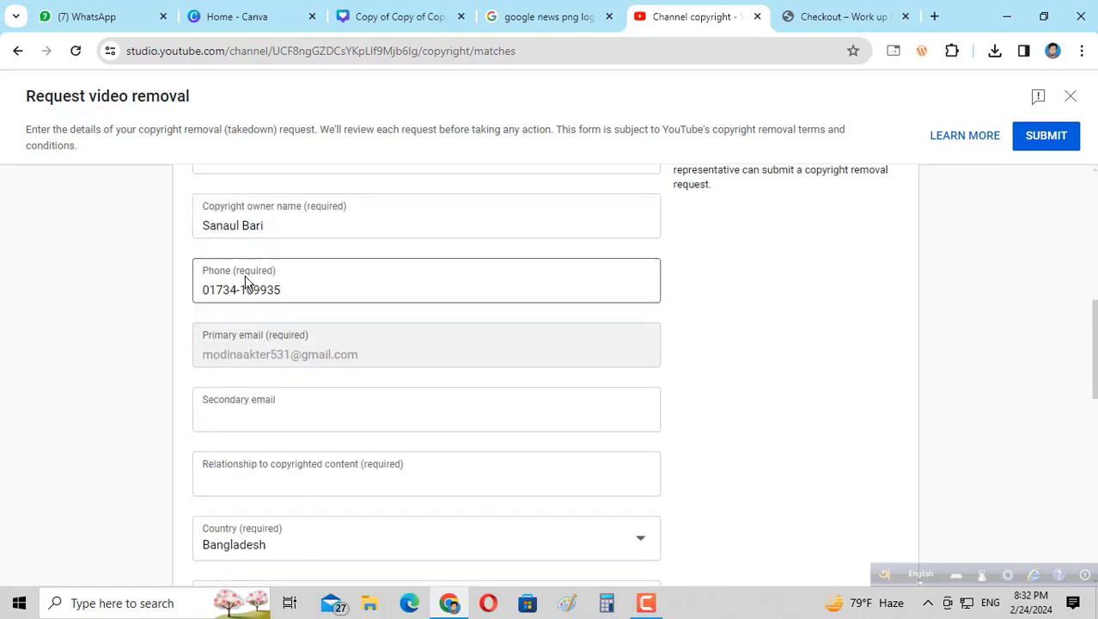
pyautogui.scroll(2, 245, 282)
pyautogui.scroll(-2, 276, 299)
pyautogui.click(288, 227)
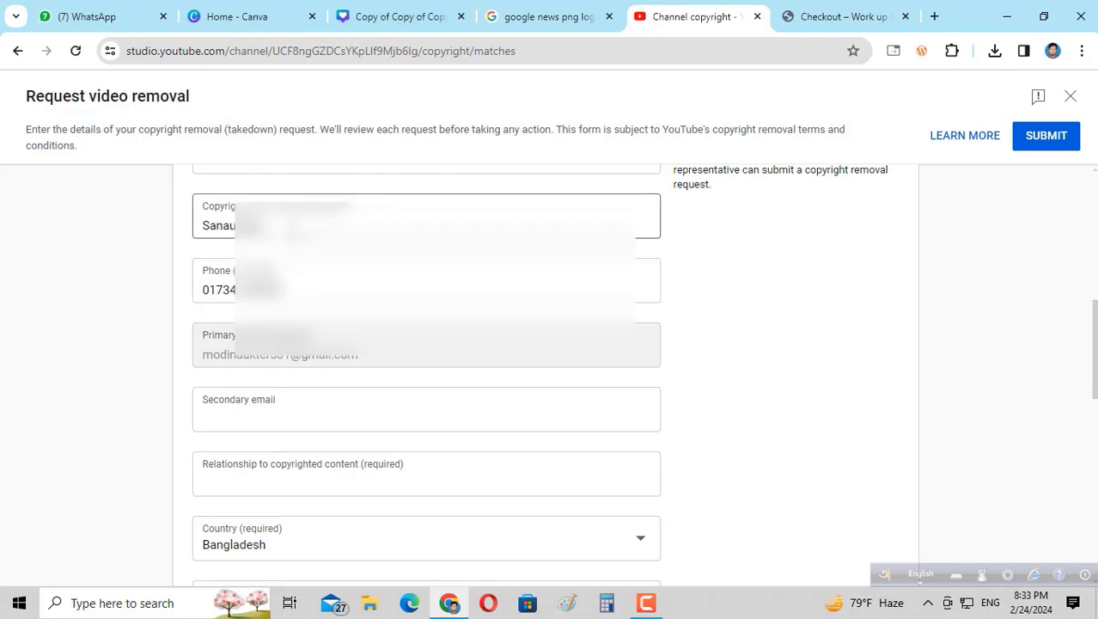
pyautogui.hotkey('ctrl', 'a')
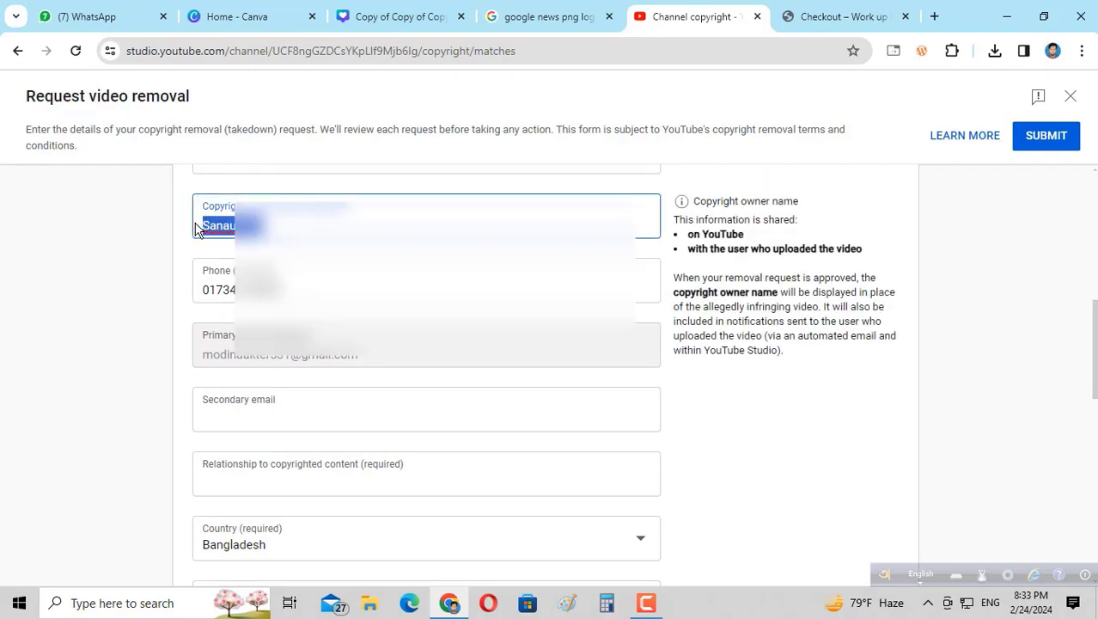
pyautogui.press('End')
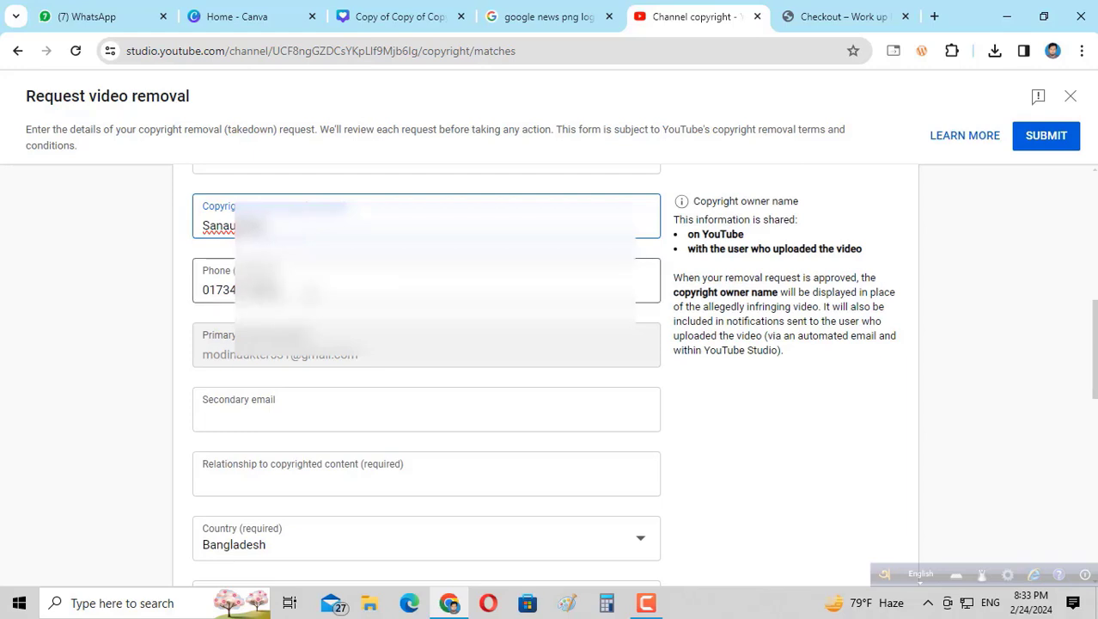
# Enter a secondary contact e-mail and set the relationship to content to 'this my content'.
pyautogui.scroll(-2, 369, 230)
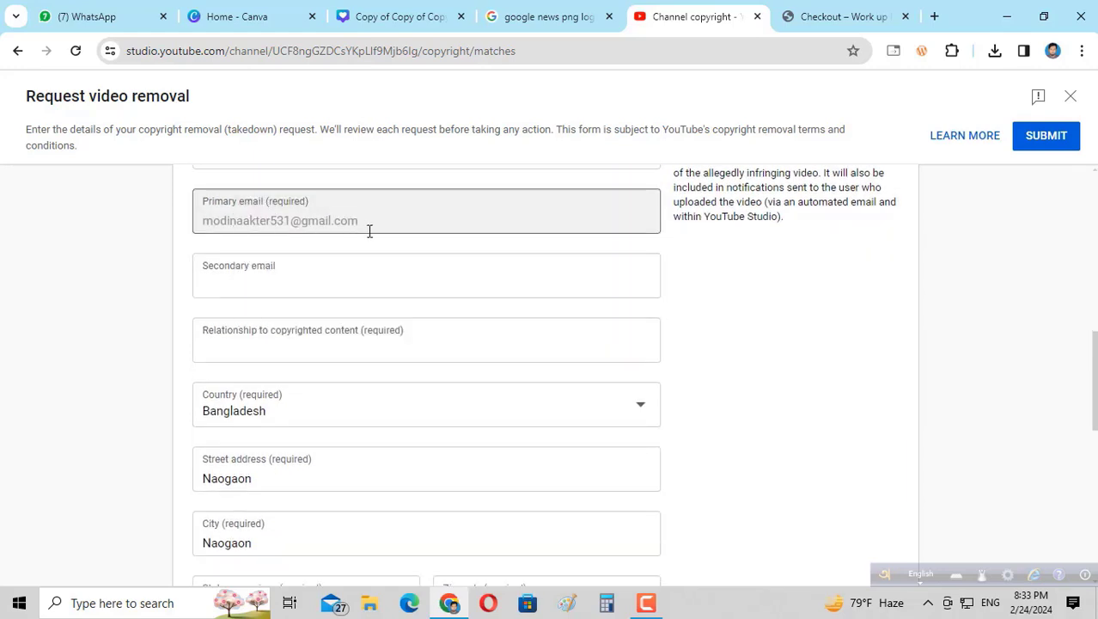
pyautogui.scroll(-2, 371, 241)
pyautogui.scroll(1, 376, 254)
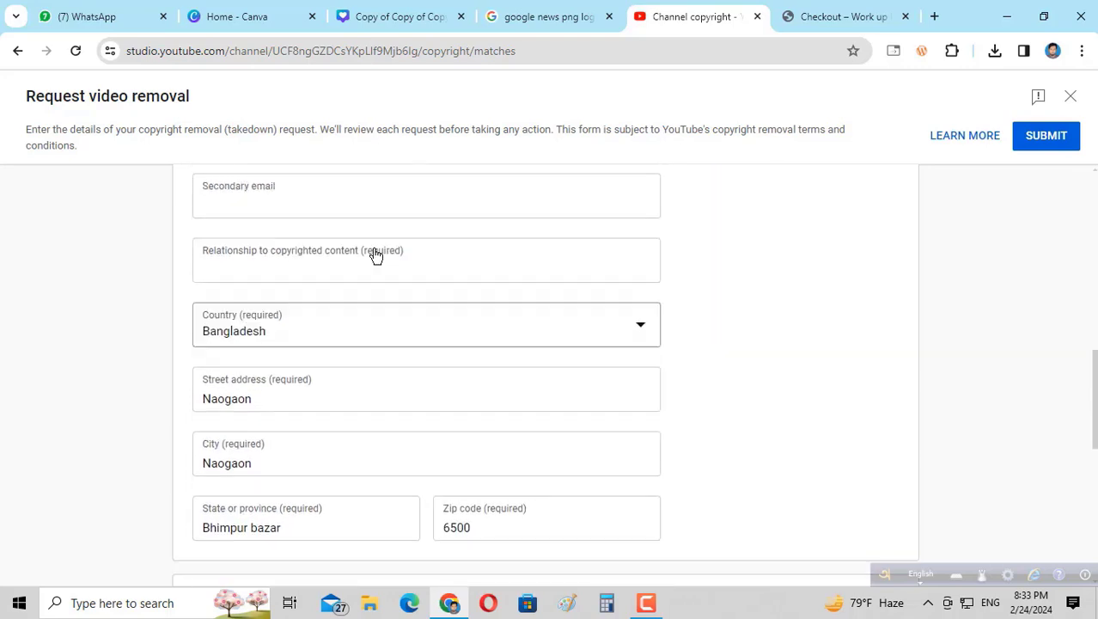
pyautogui.scroll(1, 376, 255)
pyautogui.click(269, 282)
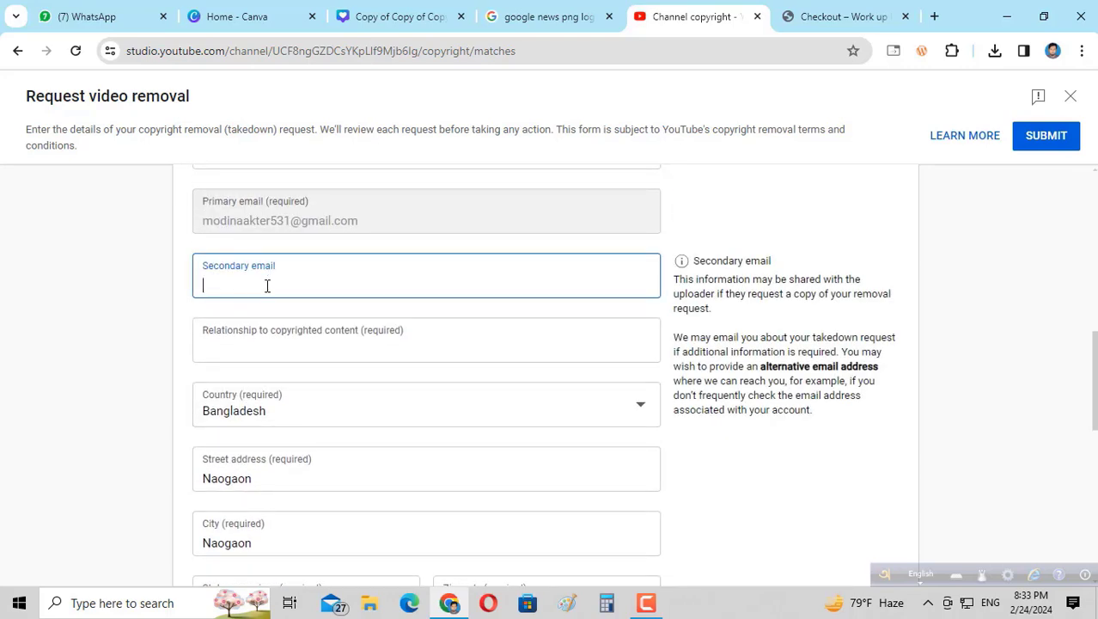
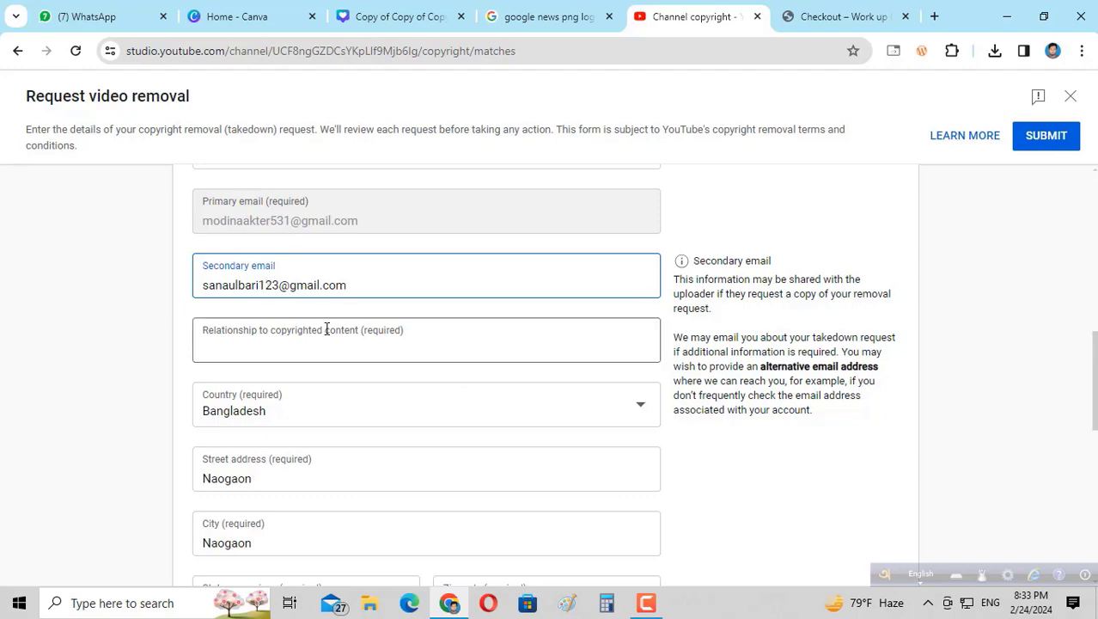
pyautogui.click(327, 333)
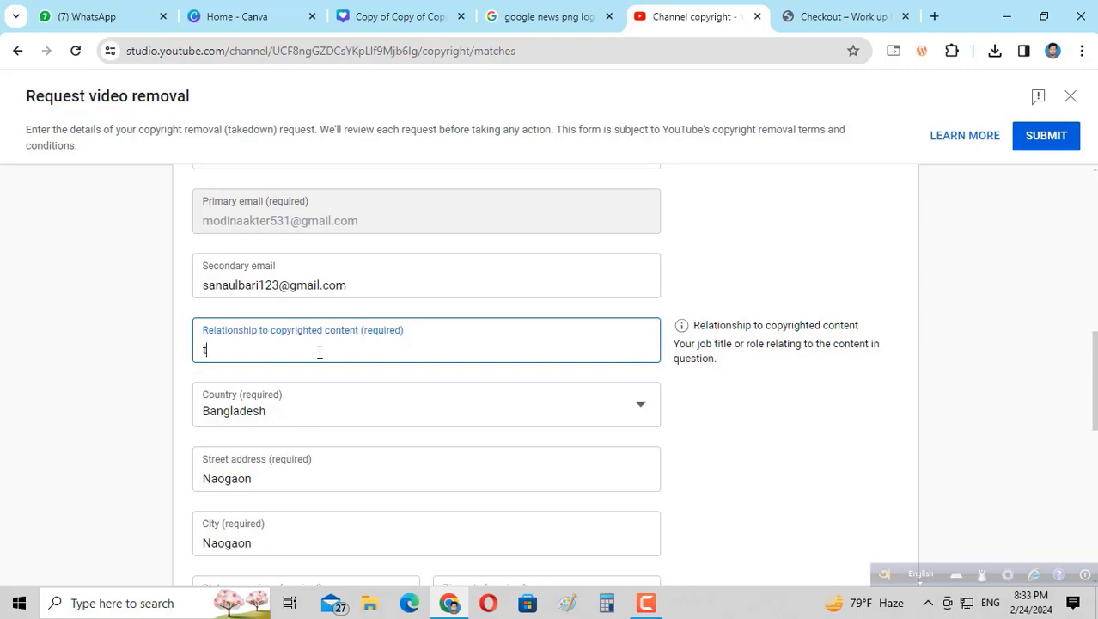
pyautogui.write('is m')
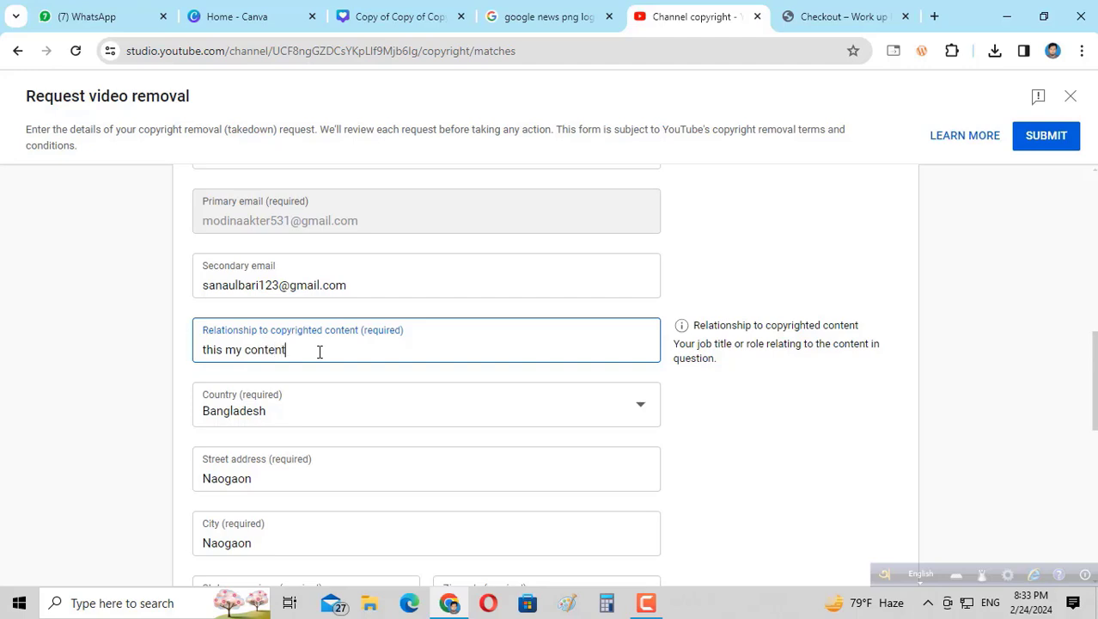
pyautogui.write('y content')
# Under Removal options, choose 'Scheduled: Send a 7-day notice' as the removal timing.
pyautogui.scroll(-3, 447, 351)
pyautogui.scroll(3, 438, 348)
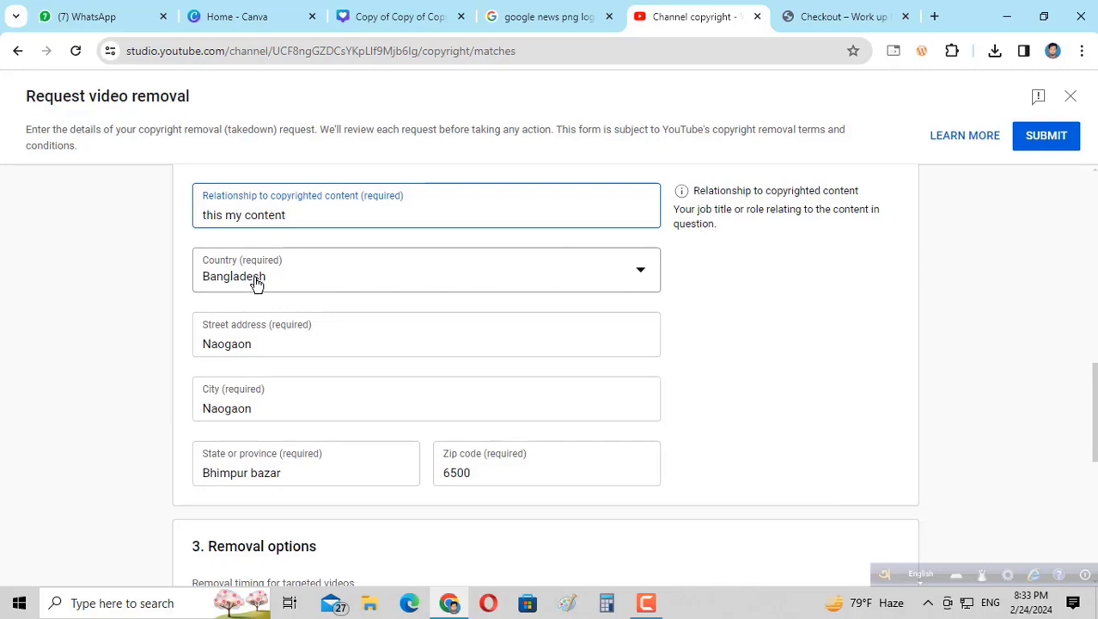
pyautogui.scroll(-3, 277, 391)
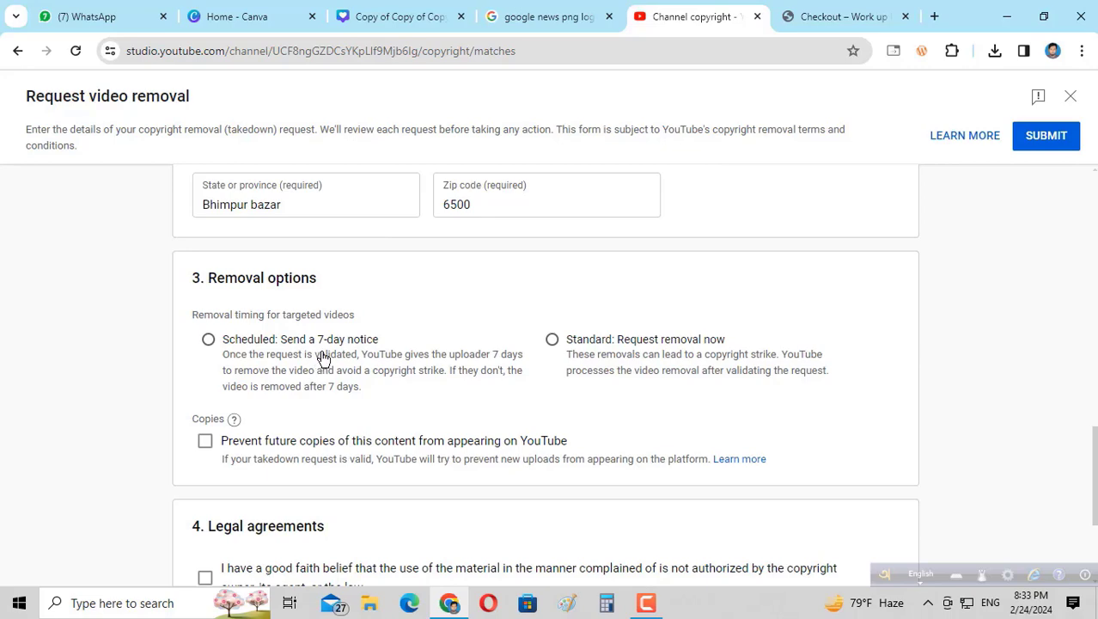
pyautogui.moveTo(218, 280); pyautogui.dragTo(311, 292)
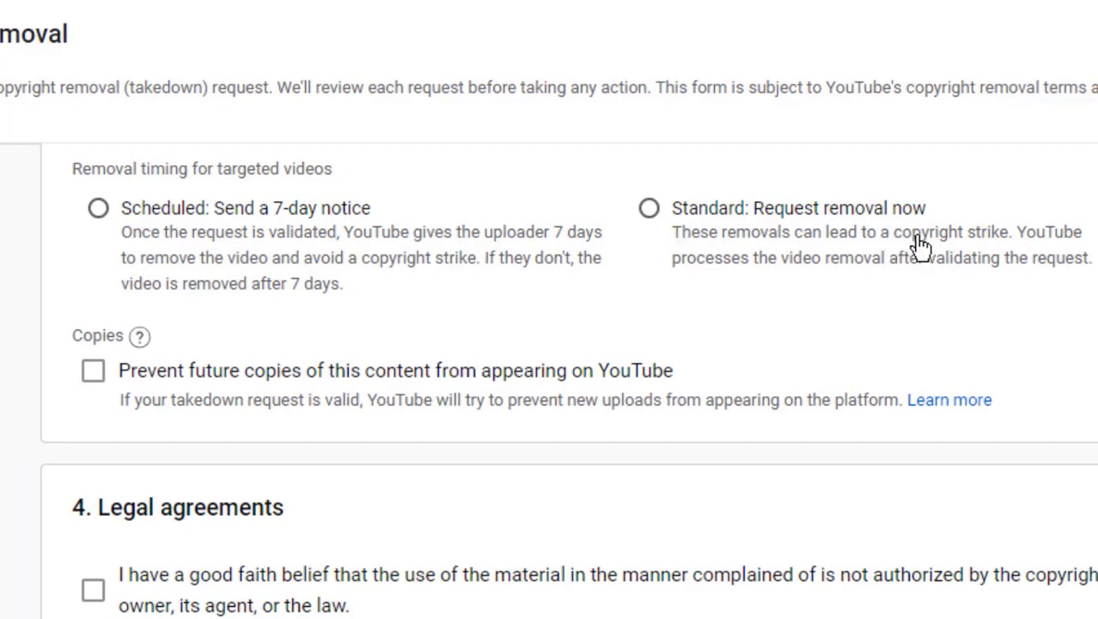
pyautogui.moveTo(894, 237); pyautogui.dragTo(1011, 246)
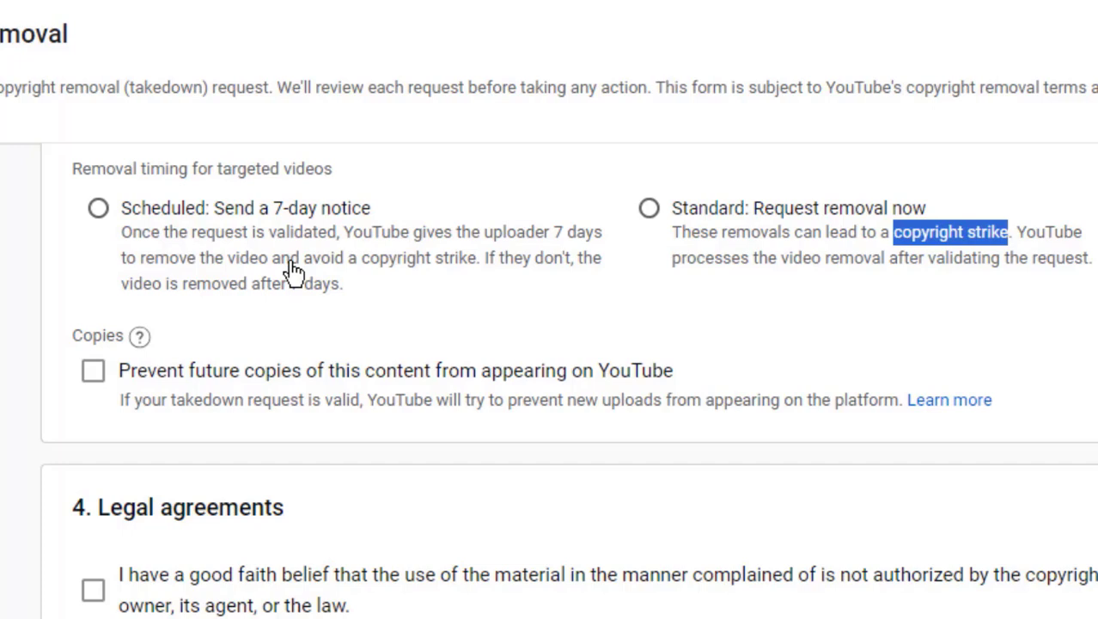
pyautogui.click(99, 213)
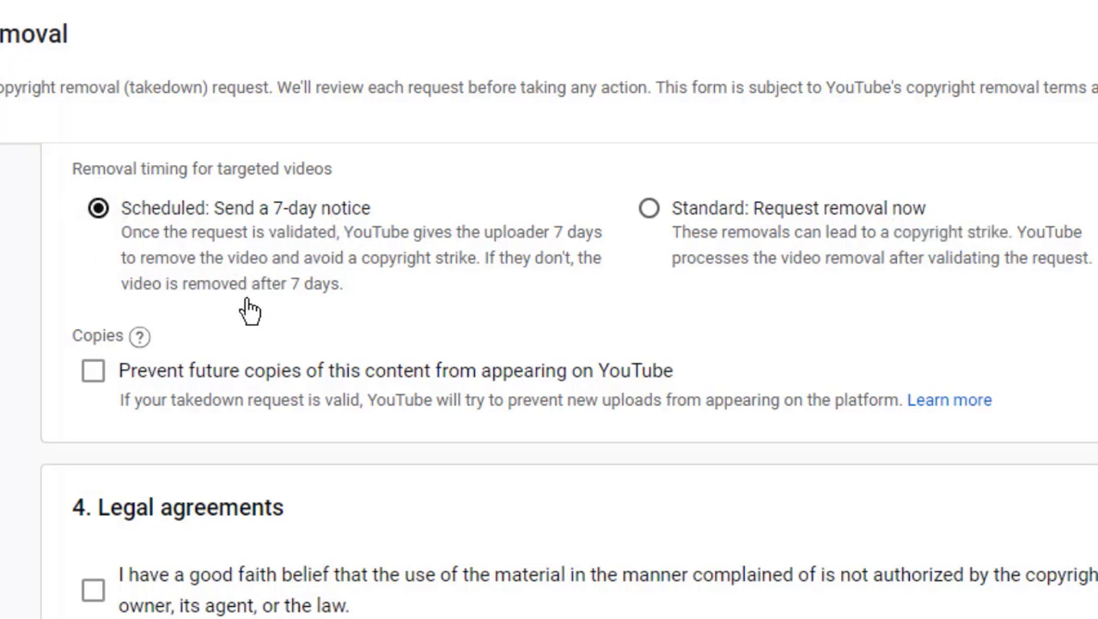
pyautogui.scroll(-1, 291, 306)
# Tick all three legal agreement checkboxes and submit the removal request.
pyautogui.click(93, 447)
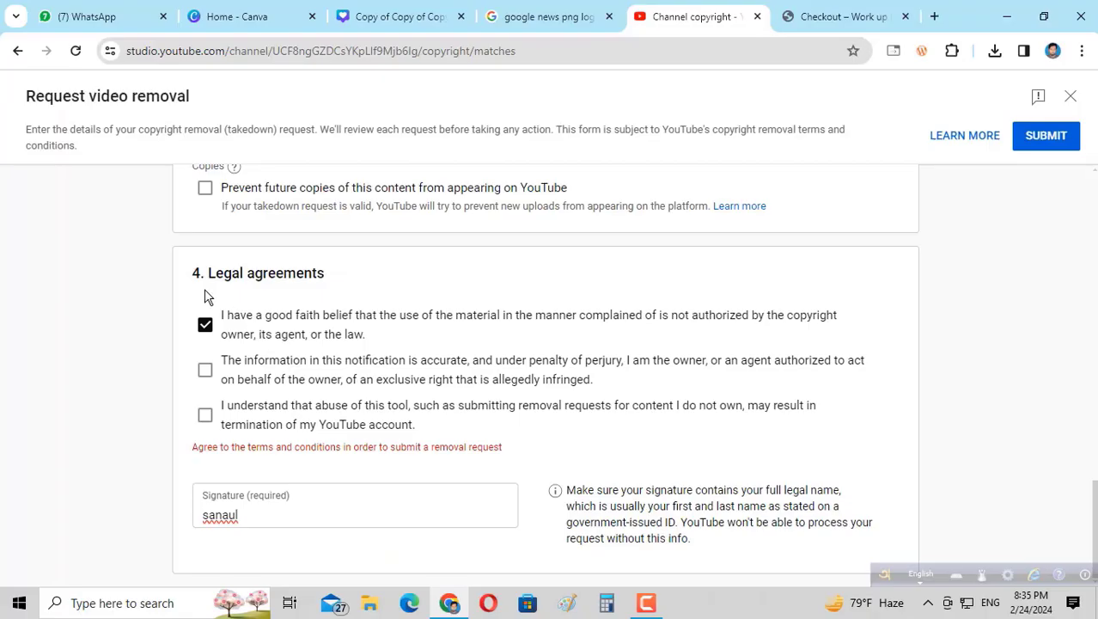
pyautogui.click(207, 419)
pyautogui.click(206, 385)
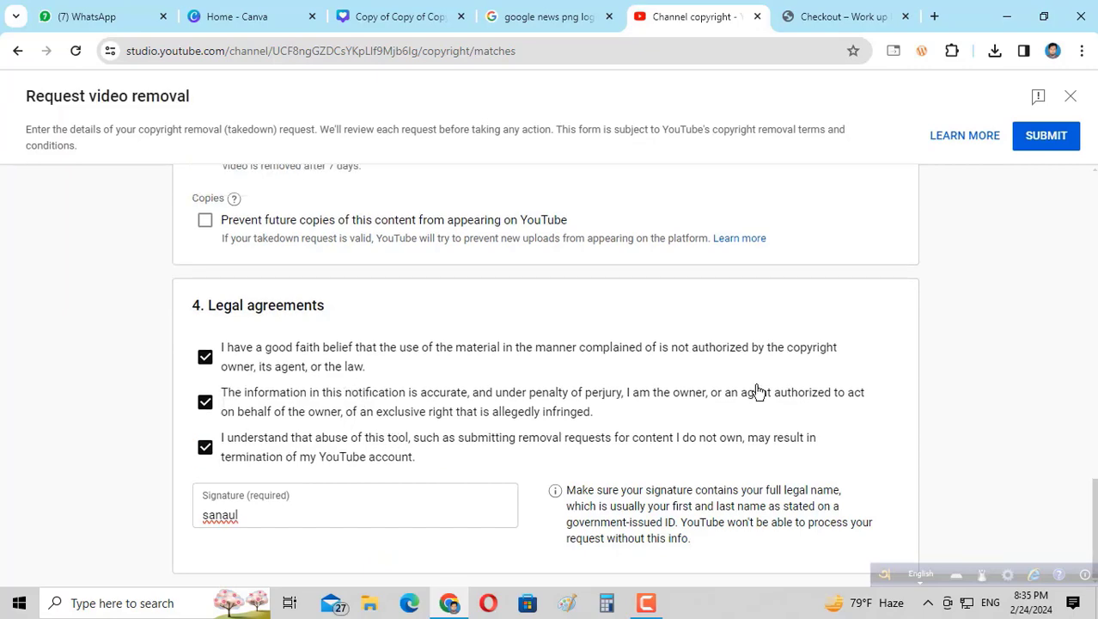
pyautogui.scroll(5, 945, 275)
pyautogui.click(1047, 136)
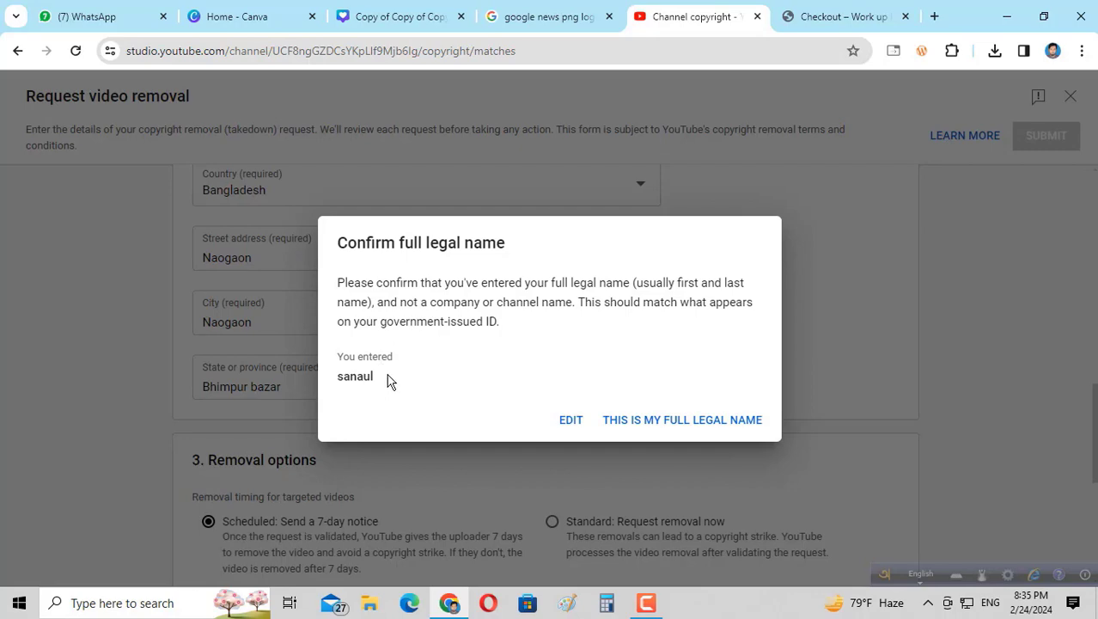
# Add the surname to the signature and resubmit the removal request.
pyautogui.click(571, 419)
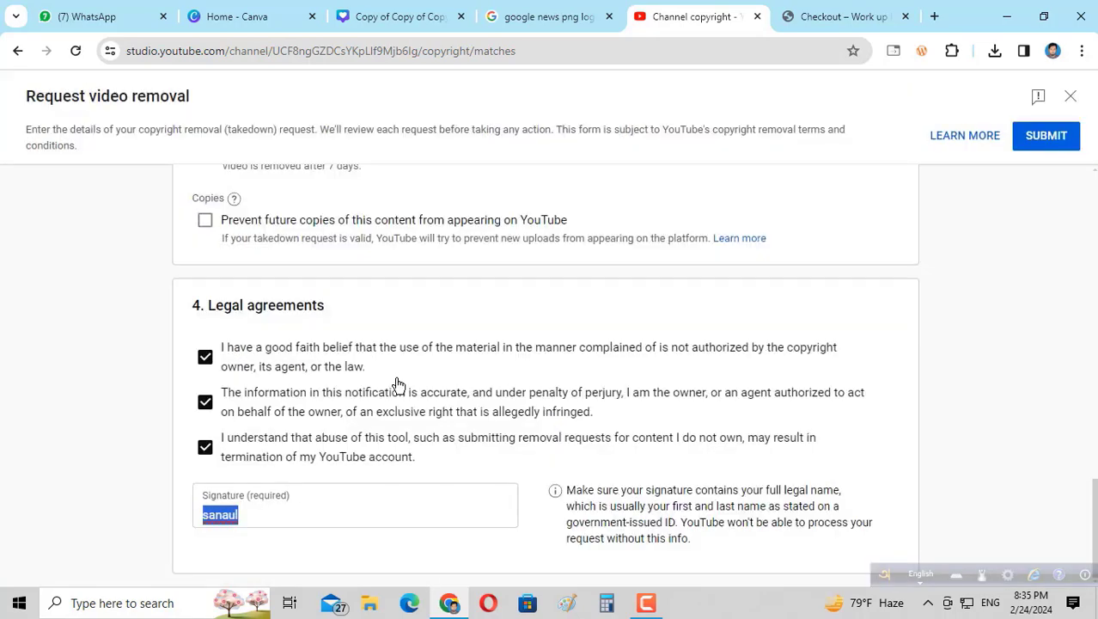
pyautogui.click(270, 517)
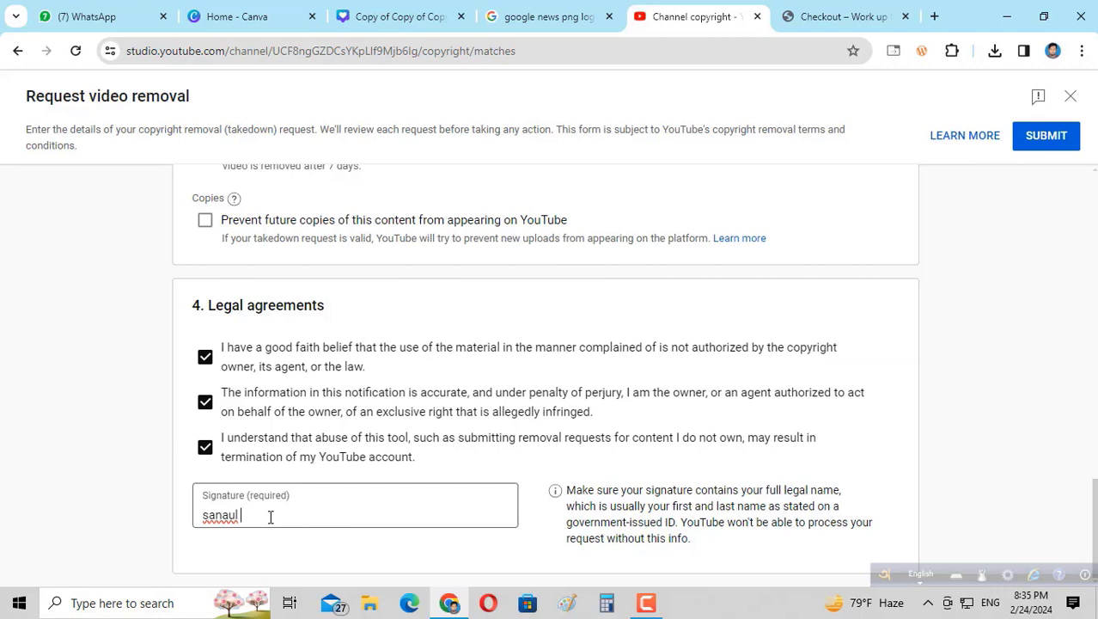
pyautogui.write('Bari')
pyautogui.click(1060, 147)
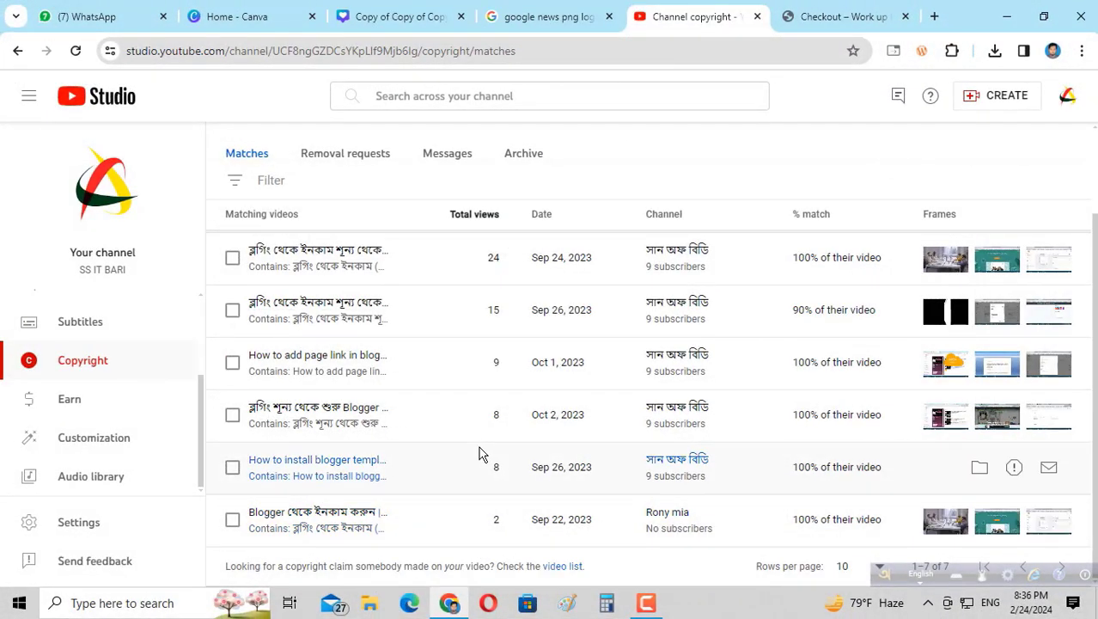
# Open Removal requests and expand the Feb 24, 2024 In progress request to see its details.
pyautogui.click(344, 153)
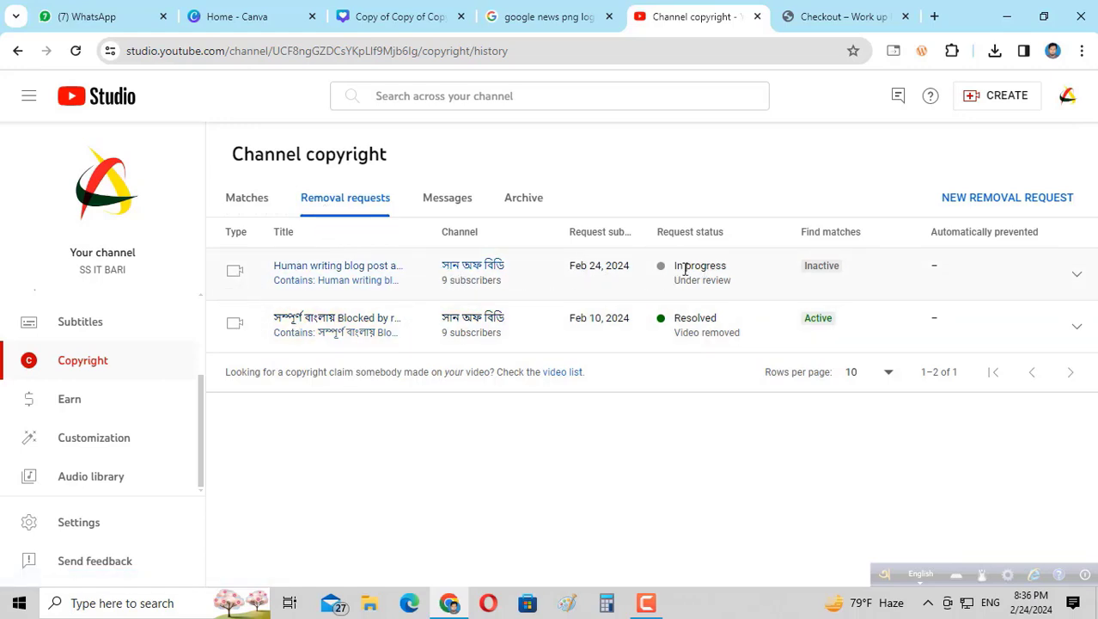
pyautogui.moveTo(675, 266); pyautogui.dragTo(736, 271)
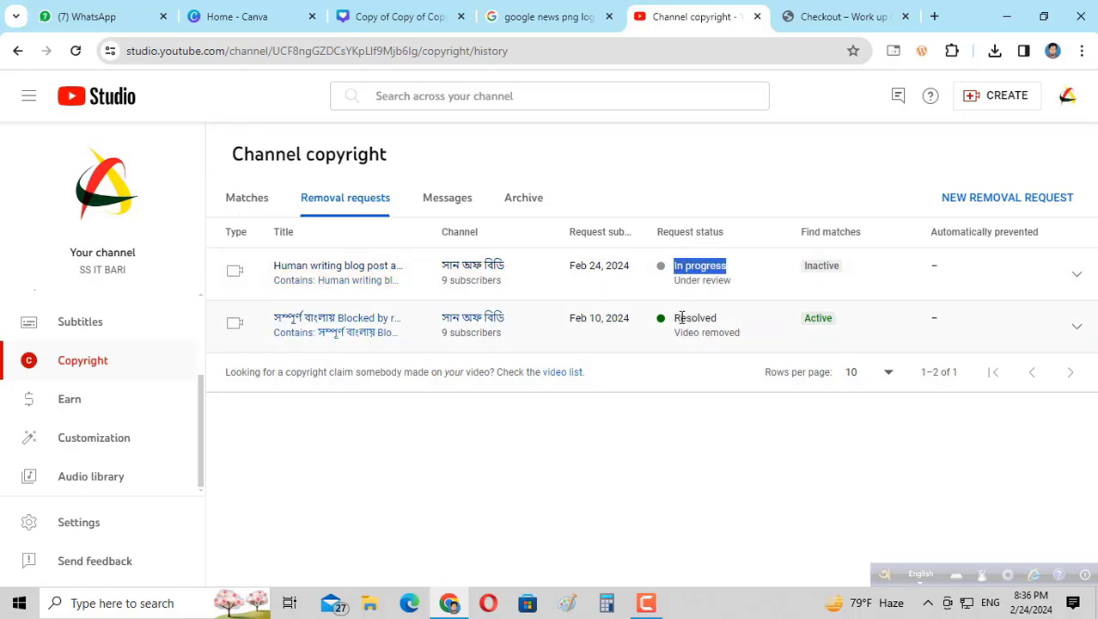
pyautogui.moveTo(682, 317); pyautogui.dragTo(725, 318)
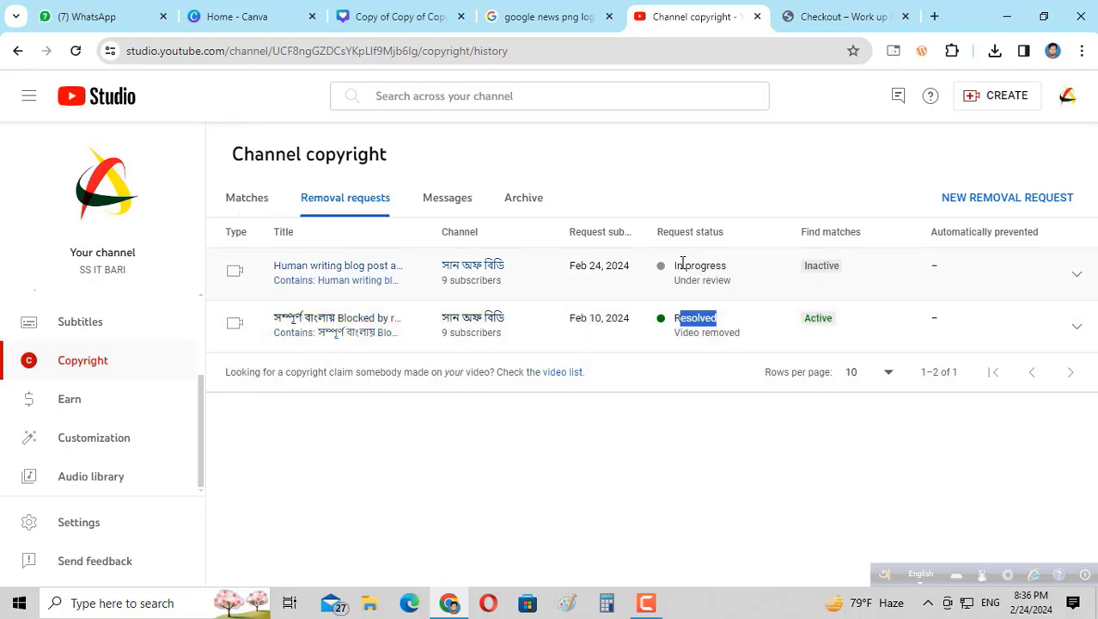
pyautogui.click(683, 266)
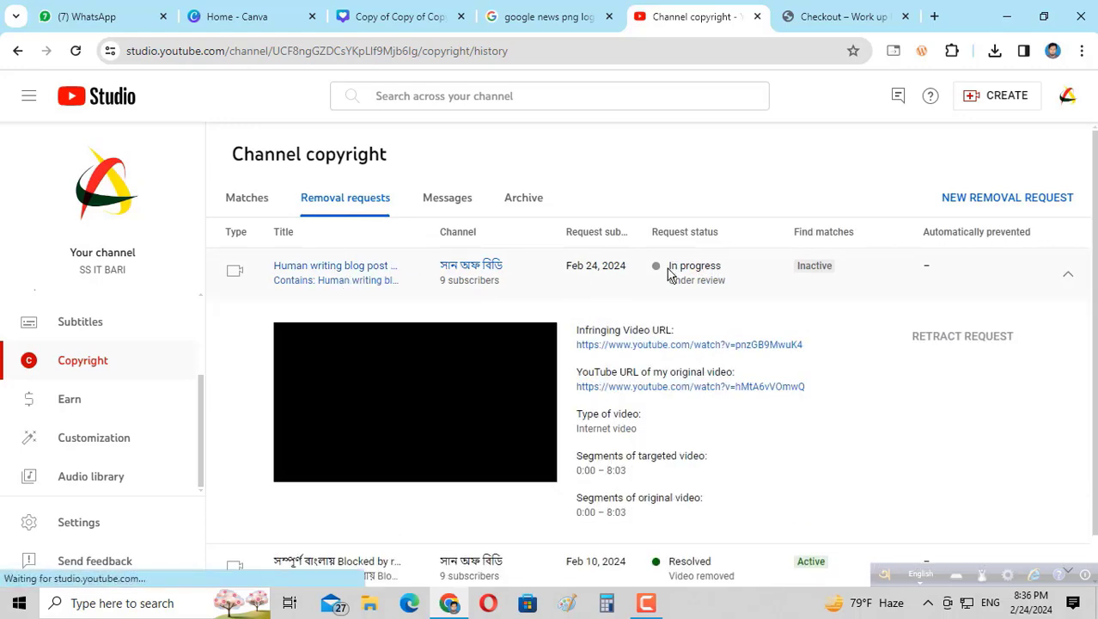
pyautogui.moveTo(669, 268); pyautogui.dragTo(717, 270)
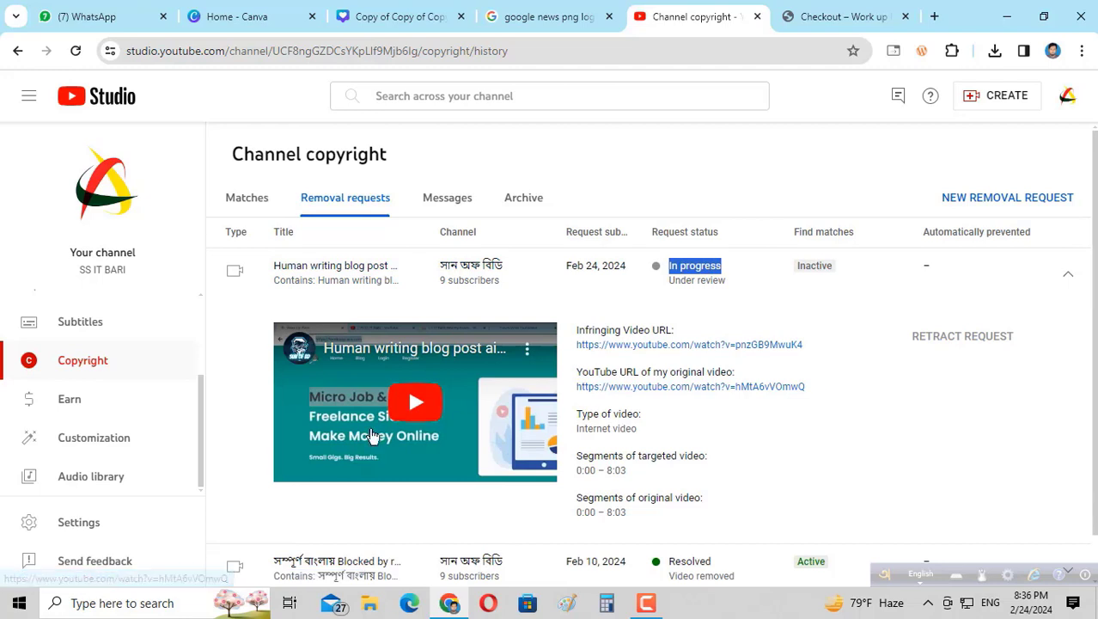